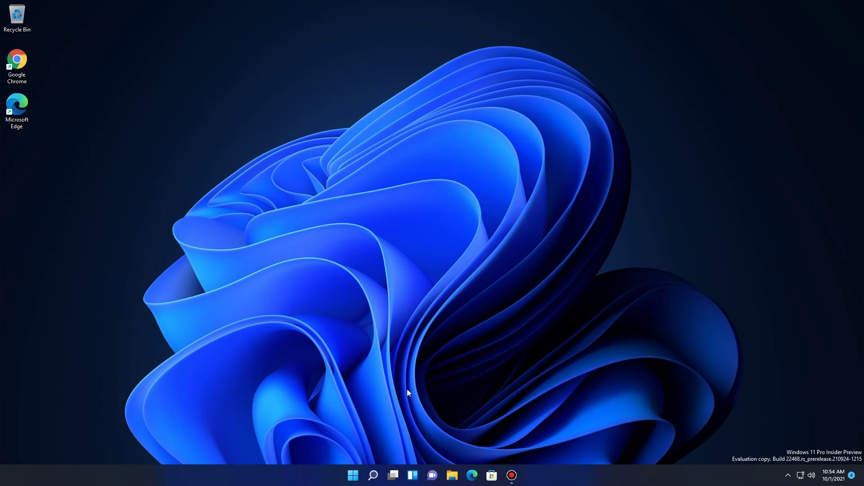
# Step: Open the Start menu to see the pinned apps and recommended recent files
pyautogui.click(353, 475)
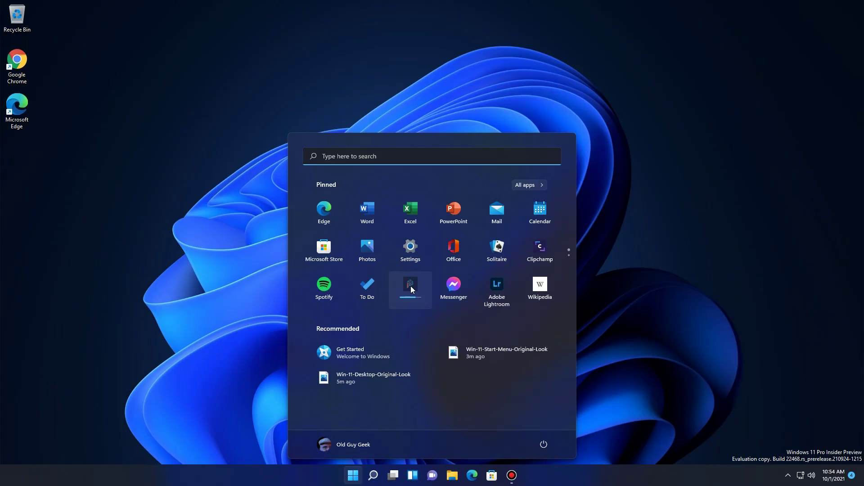
# Step: Open the installing PaintShop Pro placeholder tile to view its download in Microsoft Store
pyautogui.click(393, 329)
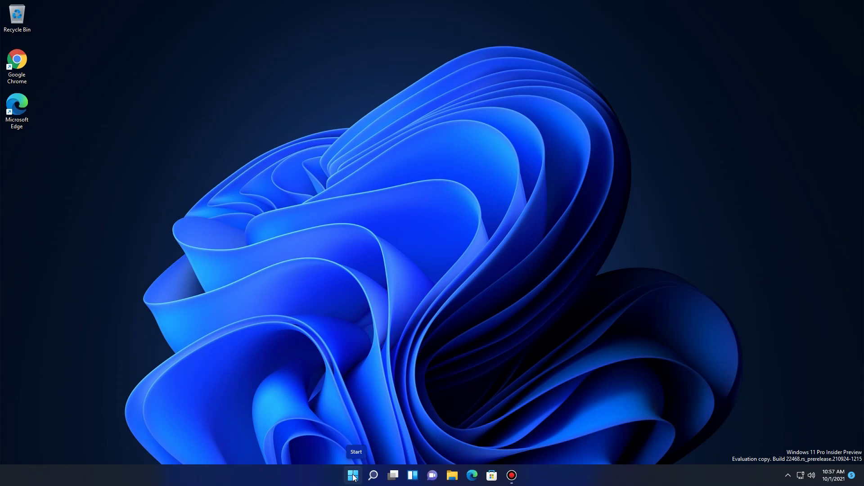
# Step: Return to the Start menu after viewing the PaintShop Pro download progress
pyautogui.click(353, 476)
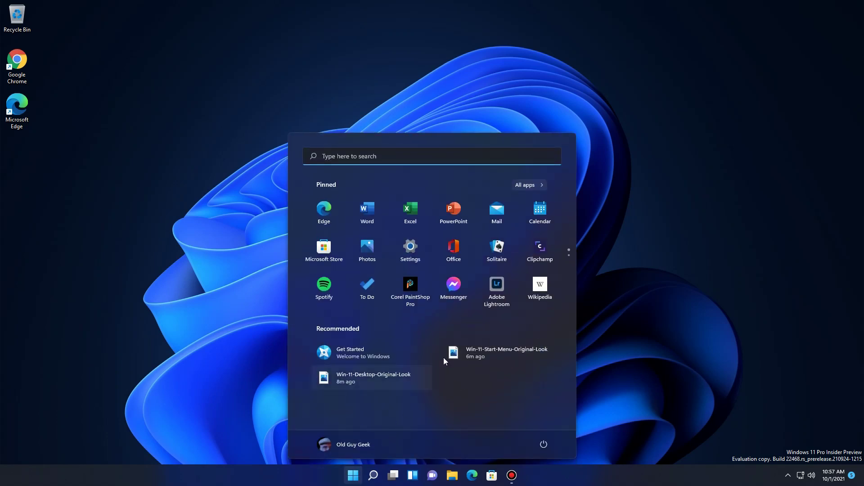
# Step: Launch the pinned Adobe Lightroom app from the Start menu
pyautogui.click(497, 287)
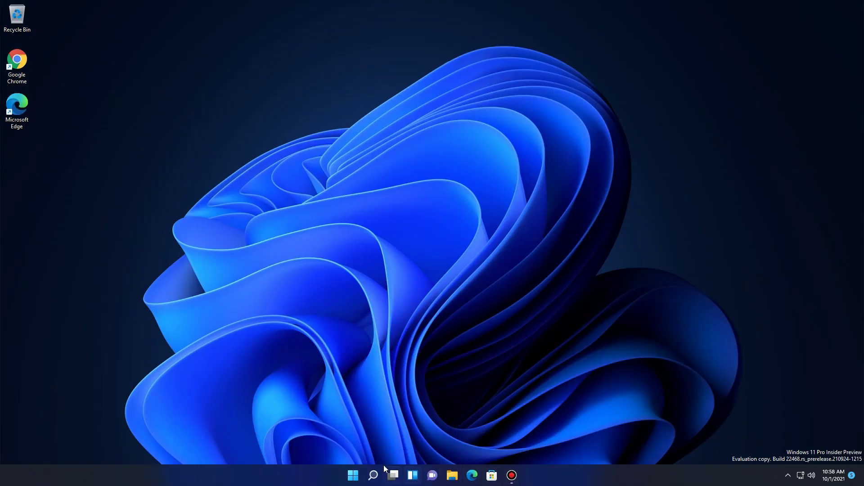
# Step: Launch Corel PaintShop Pro, view its GET STARTED subscription offer, and close the popup
pyautogui.click(353, 475)
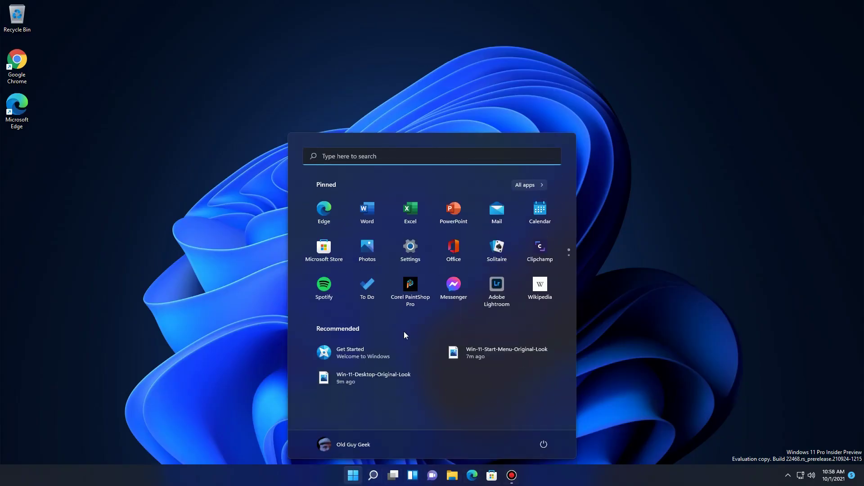
pyautogui.click(406, 284)
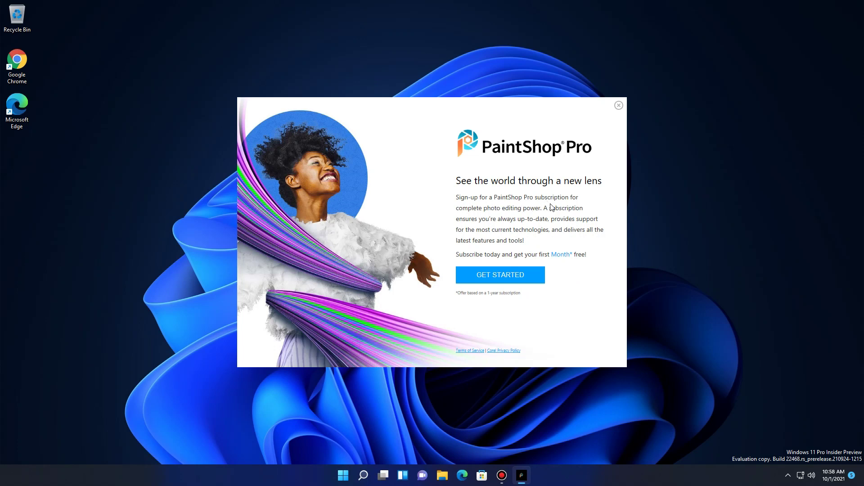
pyautogui.click(498, 277)
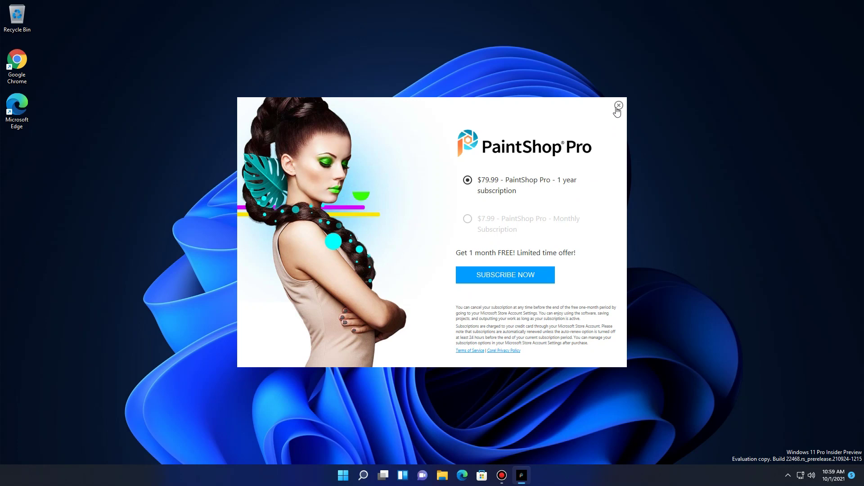
pyautogui.click(619, 106)
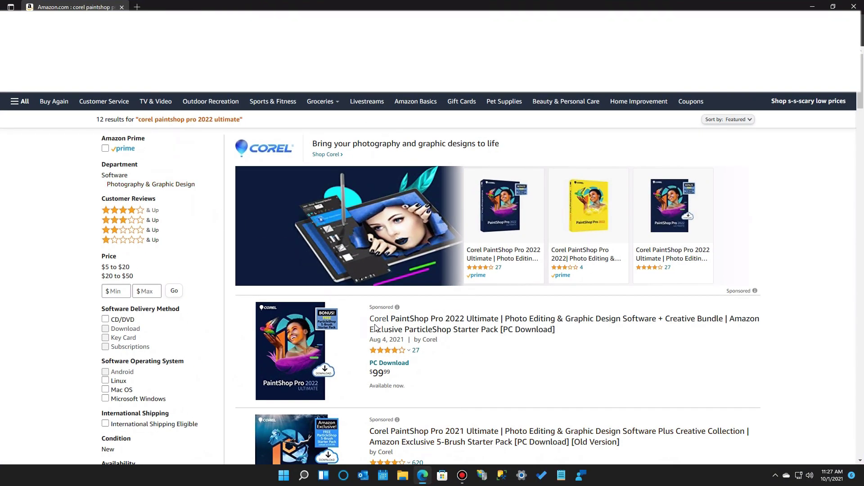
# Step: Scroll through Amazon's results comparing PaintShop Pro 2022 and 2021 edition prices
pyautogui.scroll(-2, 402, 334)
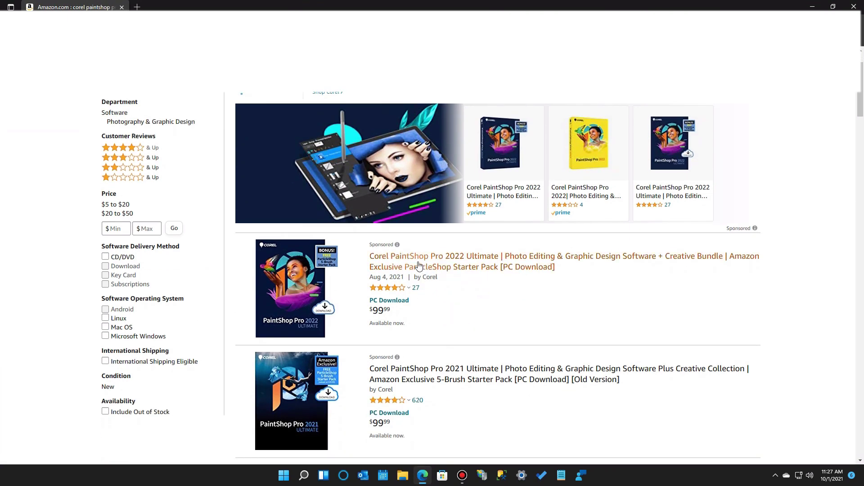
pyautogui.scroll(-4, 460, 334)
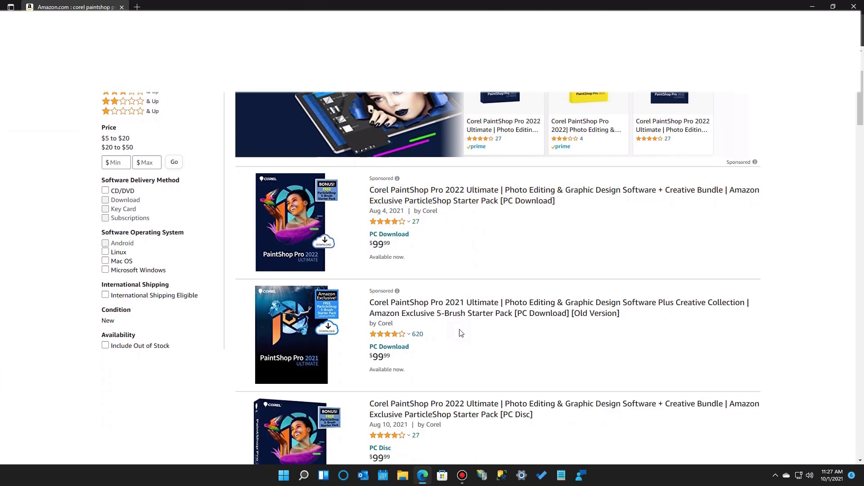
pyautogui.scroll(-4, 461, 333)
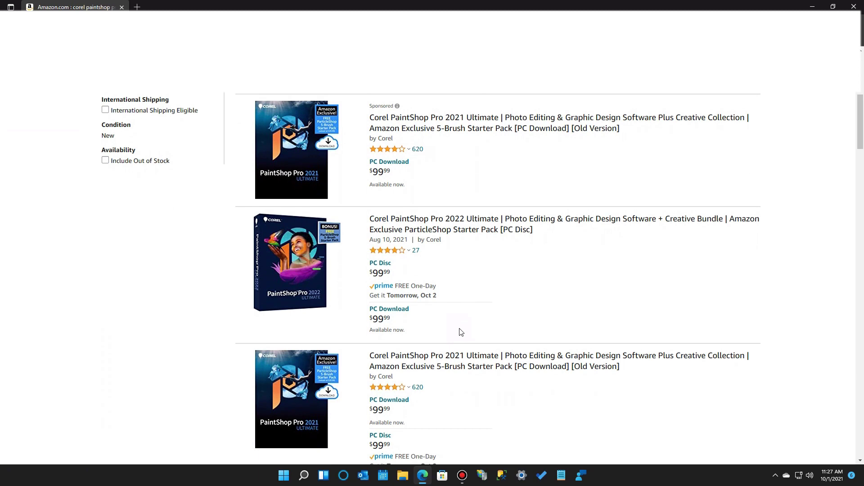
pyautogui.scroll(-4, 461, 332)
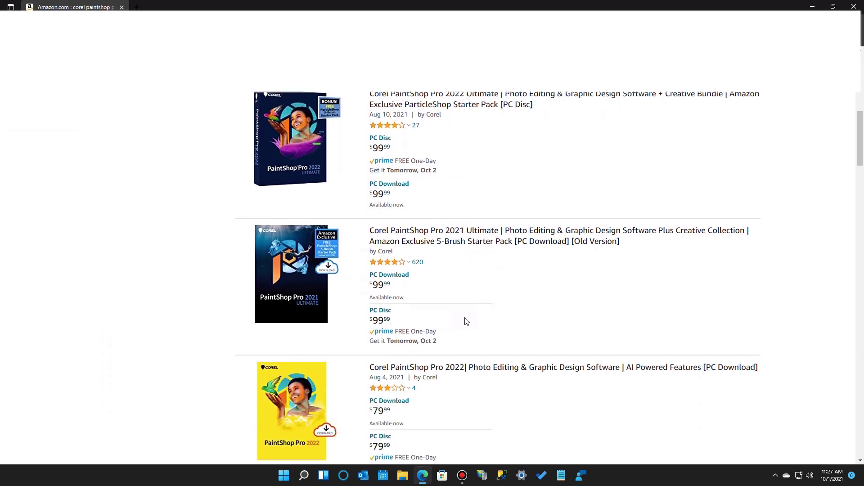
pyautogui.scroll(-2, 466, 321)
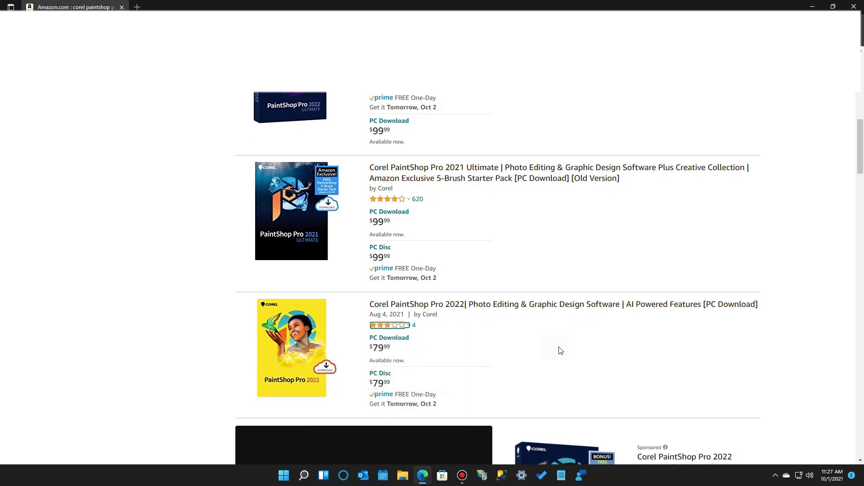
pyautogui.scroll(-2, 558, 350)
pyautogui.scroll(-6, 560, 350)
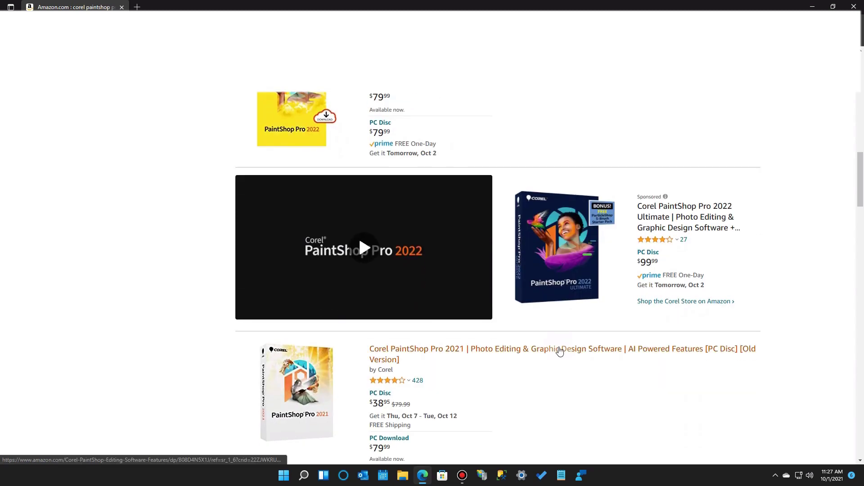
pyautogui.scroll(-2, 560, 351)
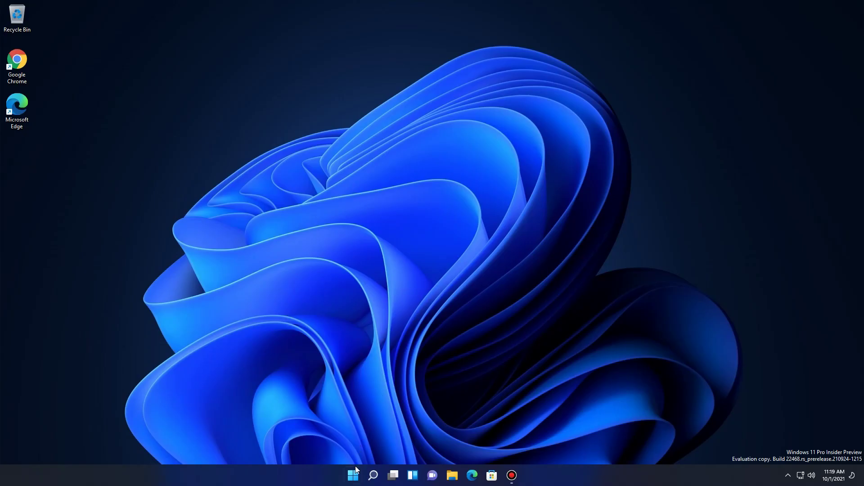
pyautogui.click(354, 472)
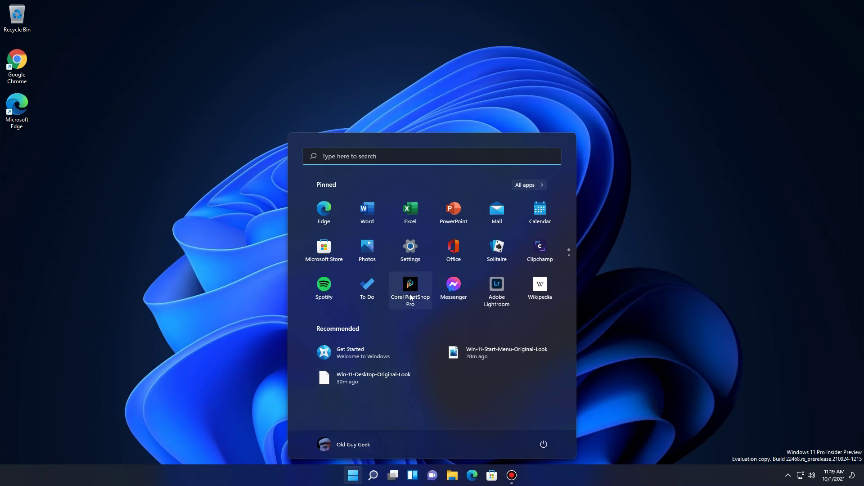
# Step: Check the removal options for pinned Clipchamp and, on the next pinned page, LINE
pyautogui.rightClick(544, 244)
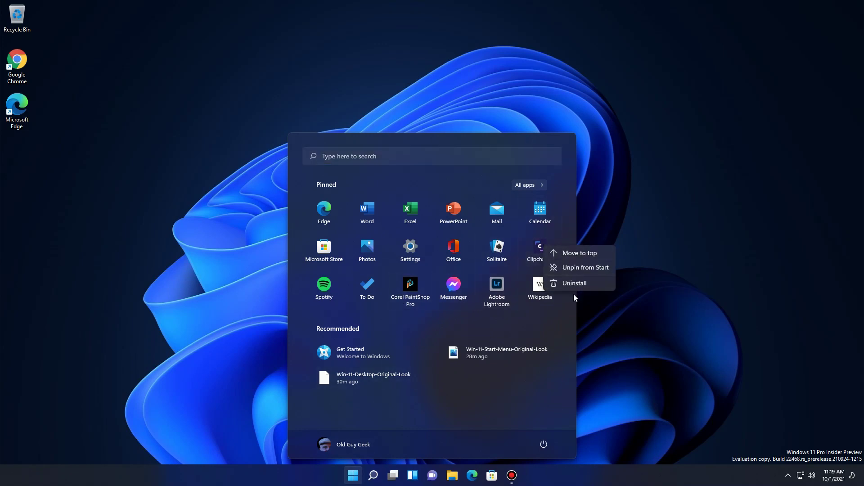
pyautogui.click(439, 172)
pyautogui.scroll(-1, 436, 252)
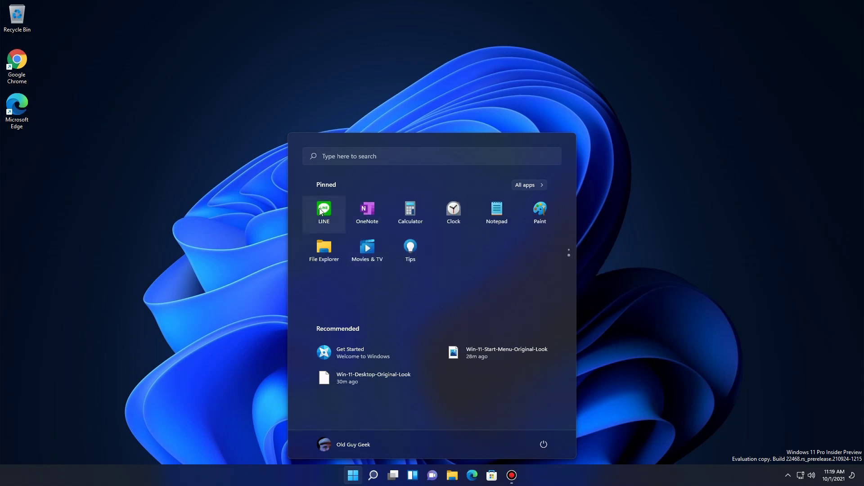
pyautogui.rightClick(324, 214)
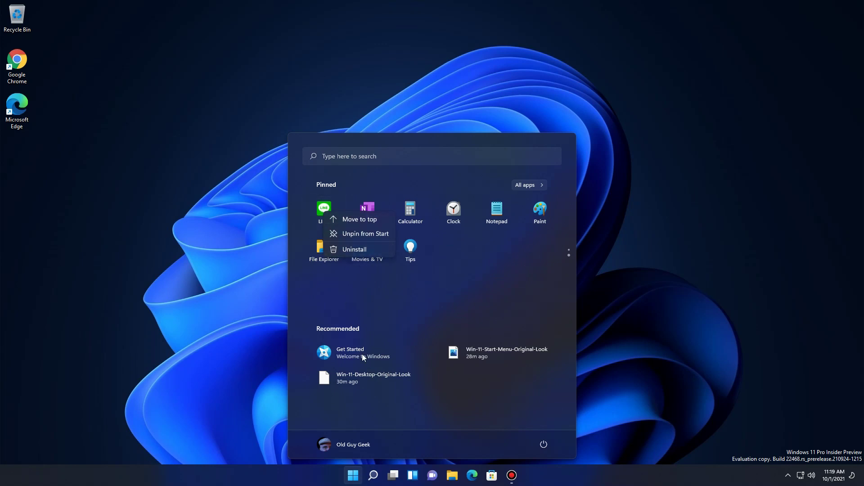
pyautogui.click(518, 292)
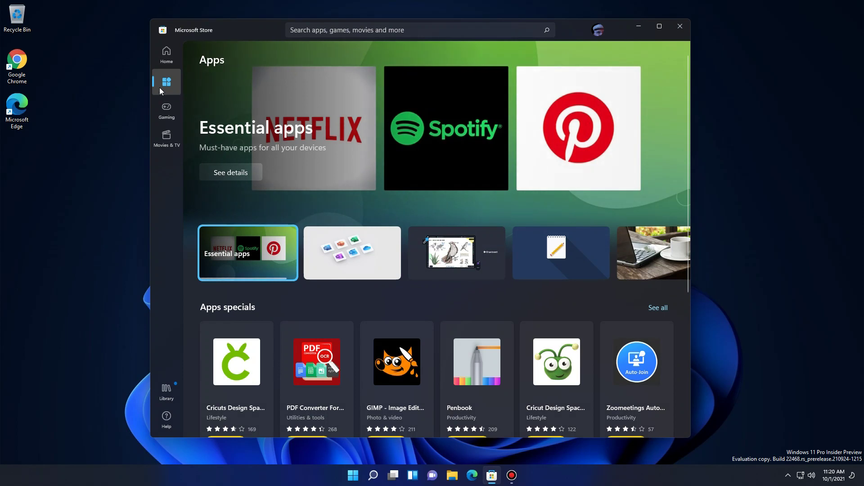
# Step: Review the Store Library's 24 pending updates, now without PaintShop Pro, then close the Store
pyautogui.click(166, 391)
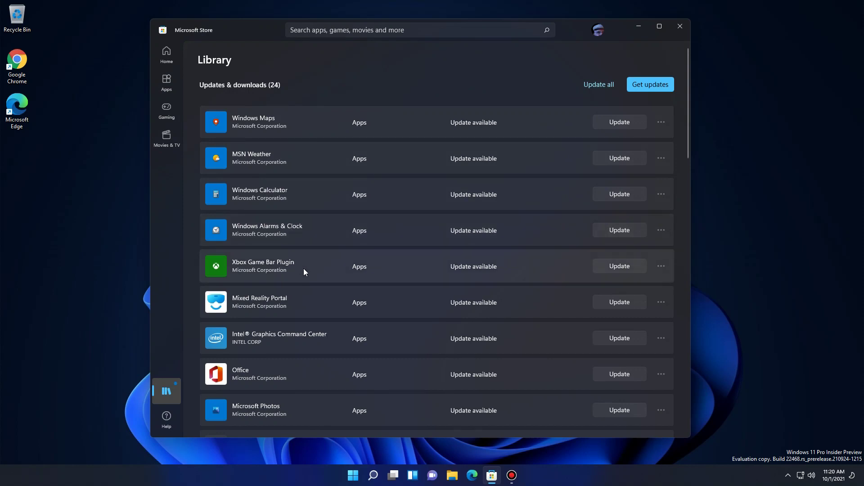
pyautogui.scroll(-3, 305, 269)
pyautogui.scroll(-5, 306, 269)
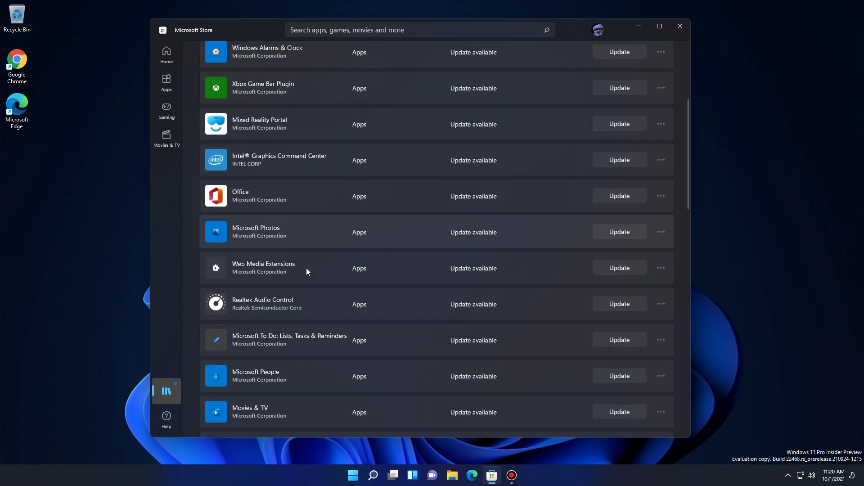
pyautogui.press('super+d')
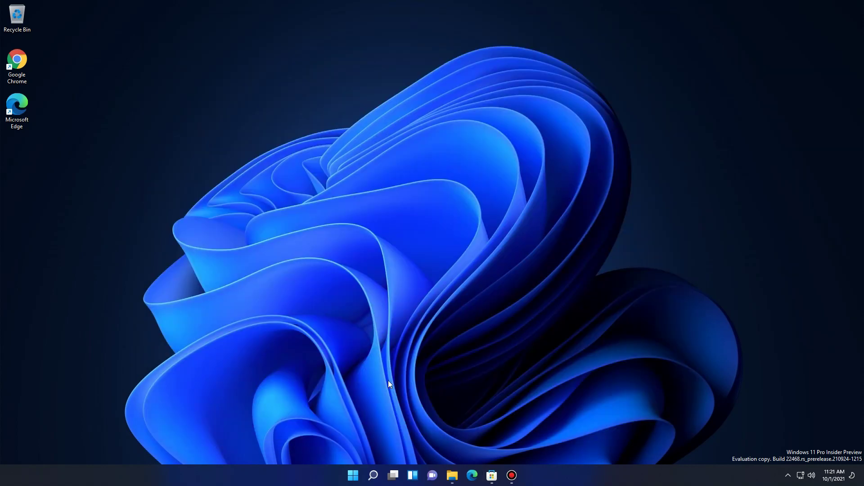
# Step: Uninstall Corel PaintShop Pro from its pinned Start menu tile
pyautogui.click(353, 477)
pyautogui.rightClick(408, 291)
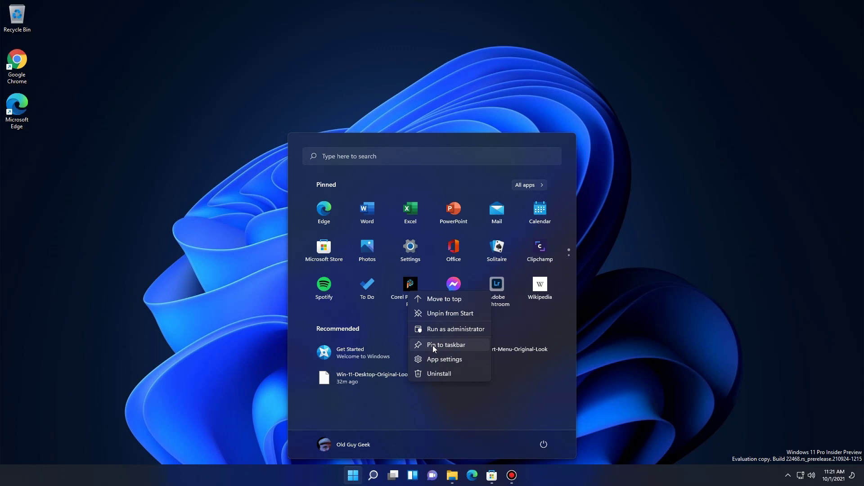
pyautogui.press('Escape')
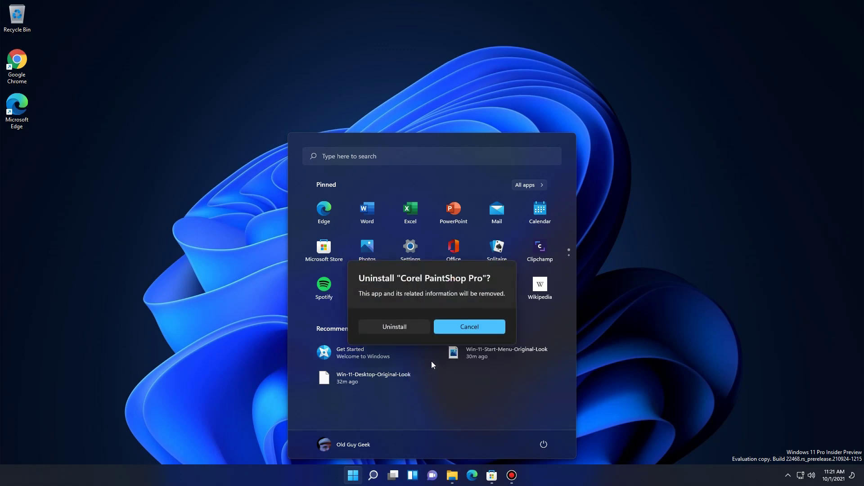
pyautogui.click(389, 329)
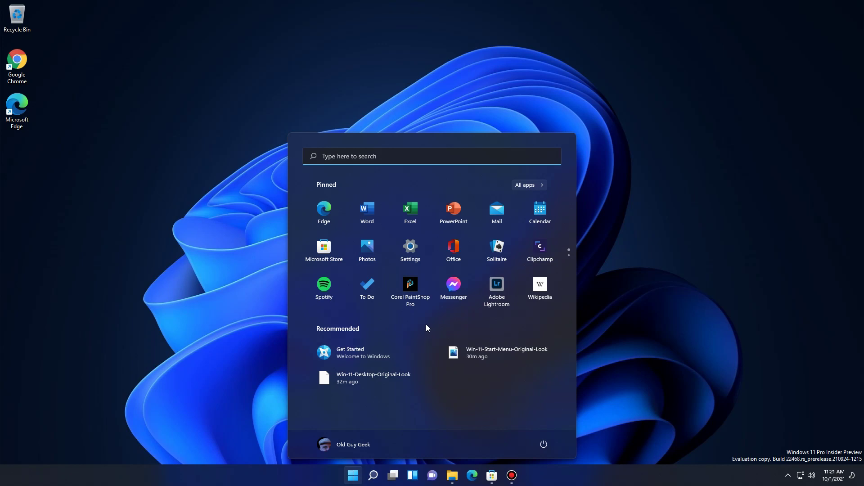
# Step: Uninstall Adobe Lightroom from the pinned apps and confirm both are gone
pyautogui.rightClick(499, 288)
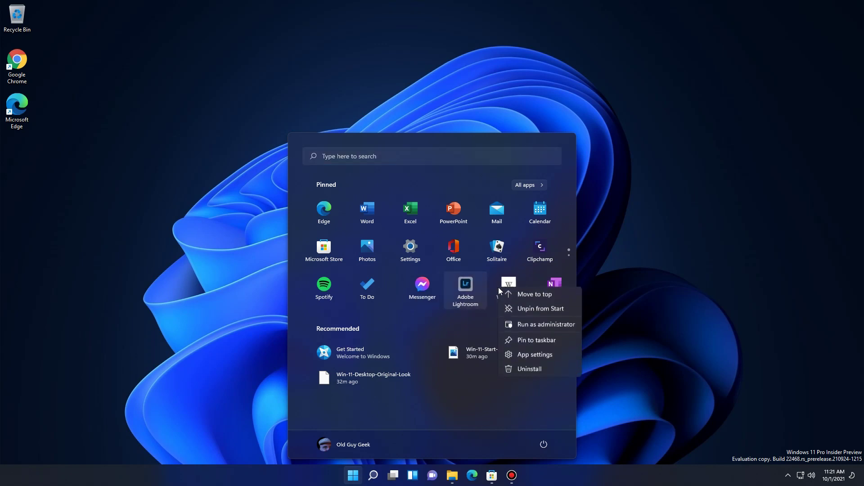
pyautogui.rightClick(451, 291)
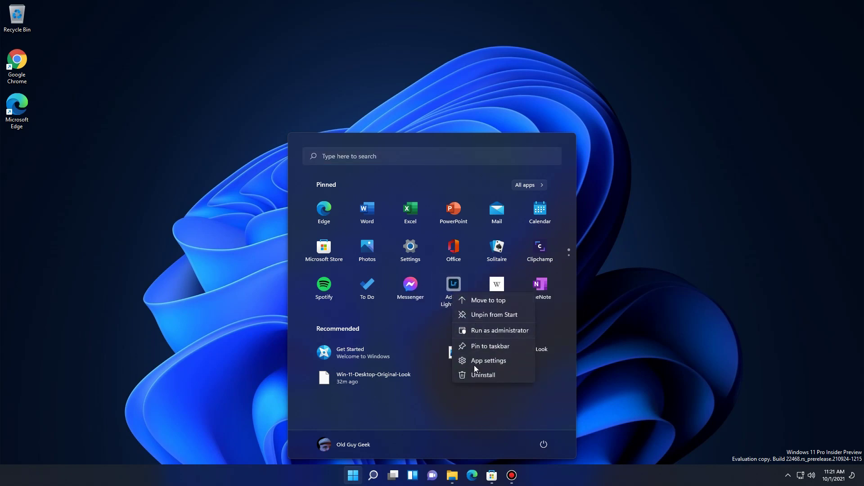
pyautogui.click(475, 378)
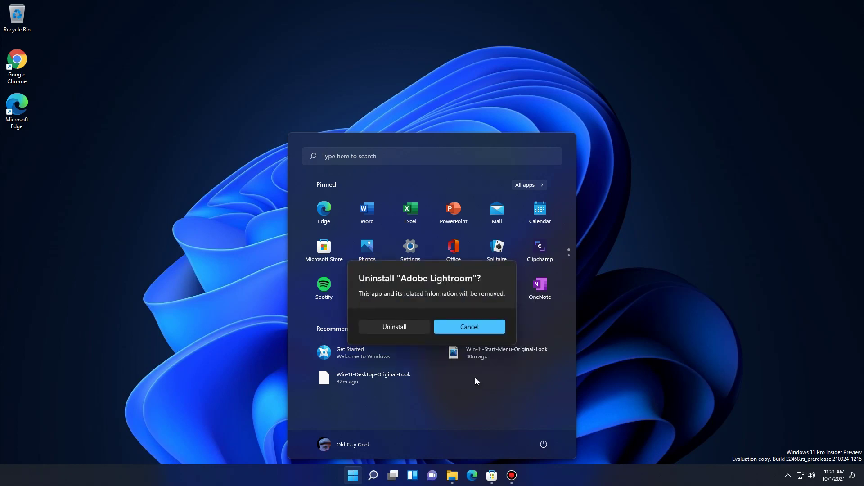
pyautogui.click(388, 329)
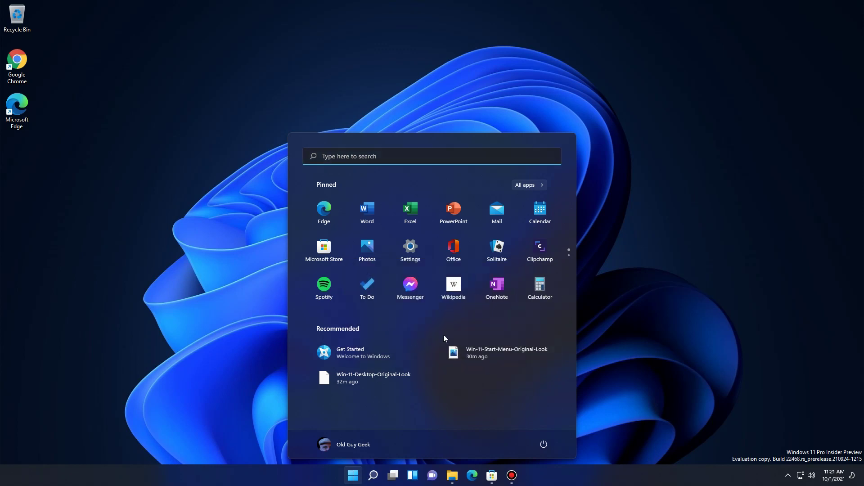
pyautogui.scroll(-1, 422, 306)
pyautogui.scroll(1, 417, 293)
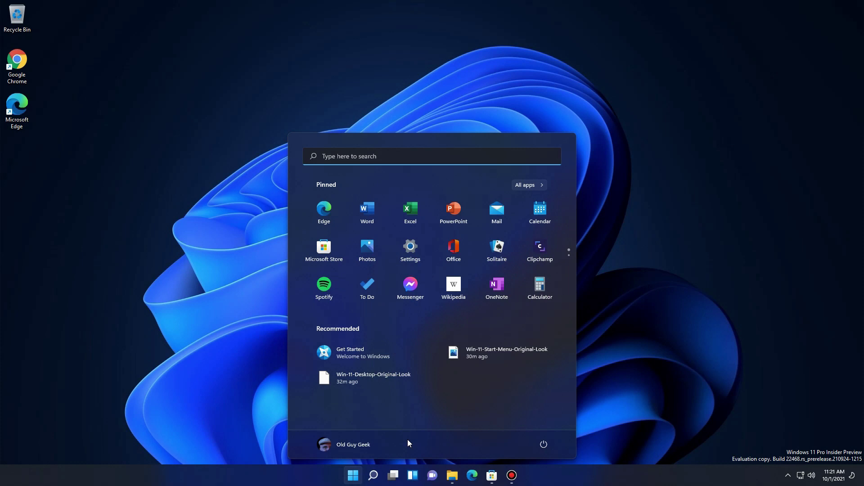